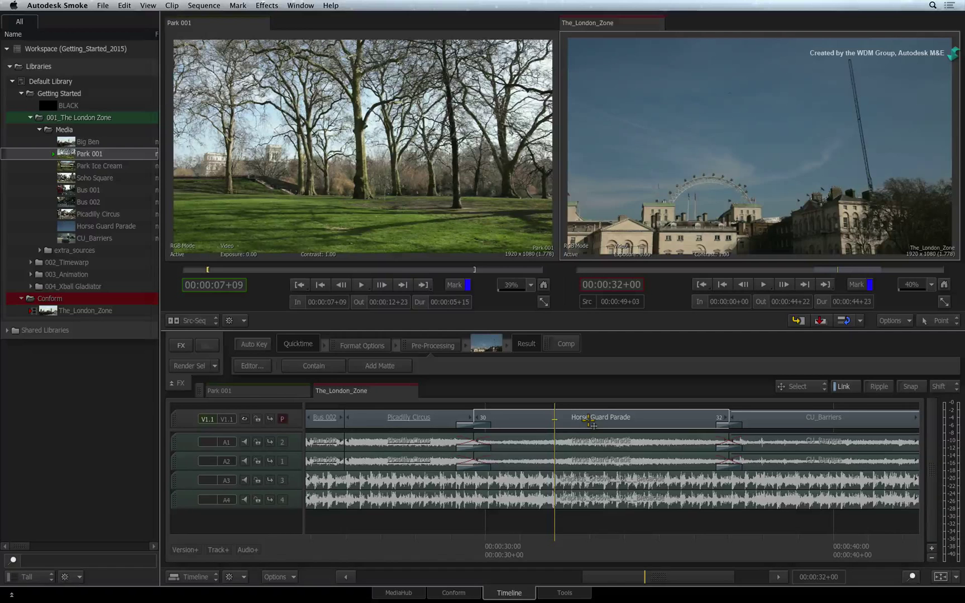
Dynamically slide Horse Guard Parade left and right, ending between Picadilly Circus and CU_Barriers
key(d)
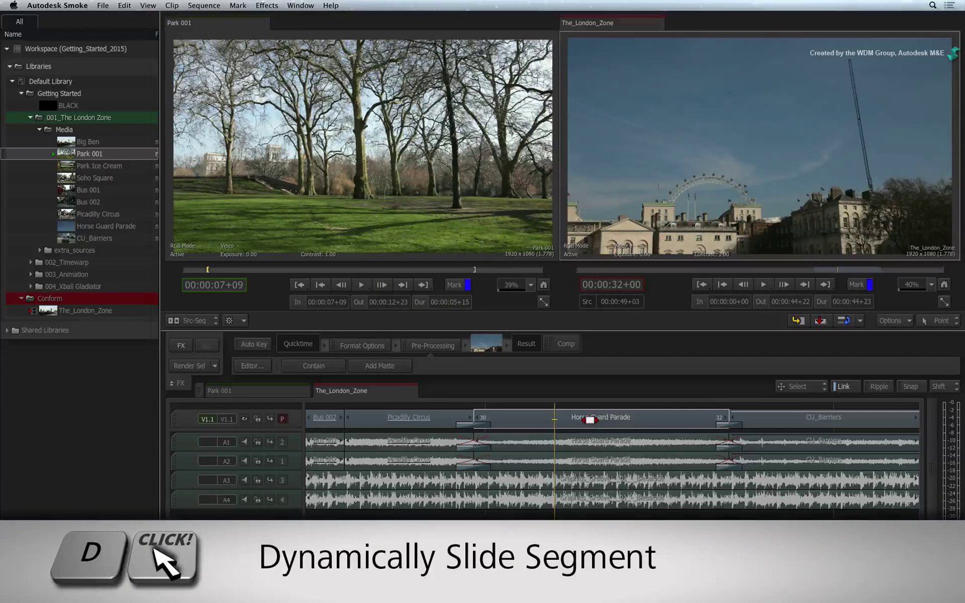
mouse_move(590, 417)
mouse_down()
mouse_move(571, 417)
mouse_move(610, 417)
mouse_move(566, 417)
mouse_move(616, 417)
mouse_move(560, 419)
mouse_move(616, 419)
mouse_move(602, 419)
mouse_up()
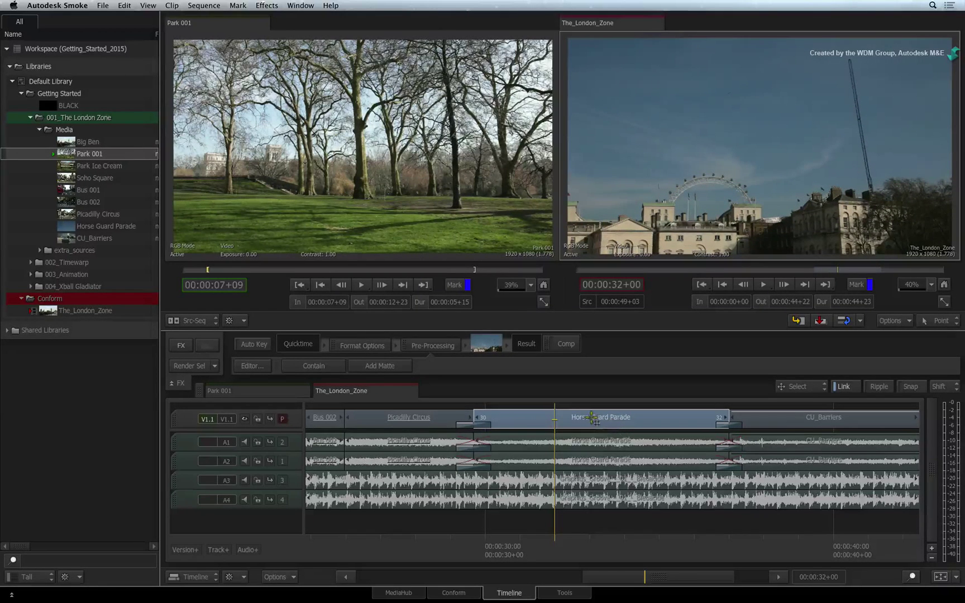
drag(584, 418, 560, 419)
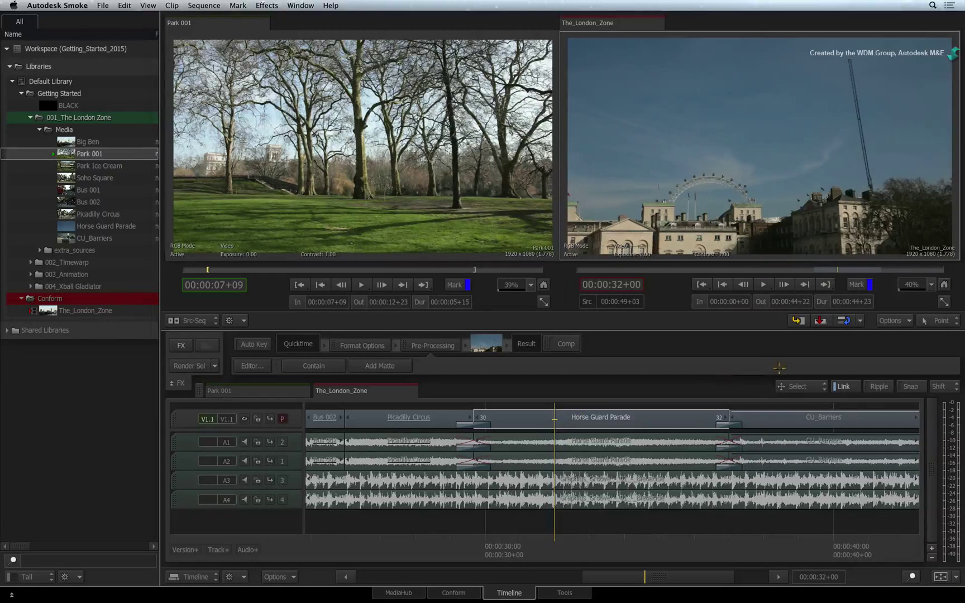
Change the timeline edit mode from Select to Slide
click(819, 386)
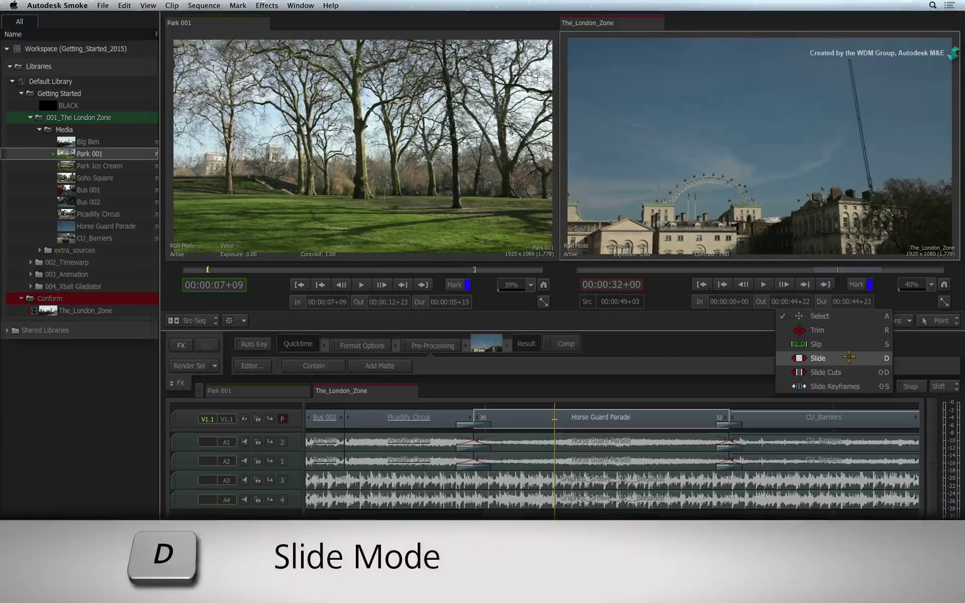
click(849, 357)
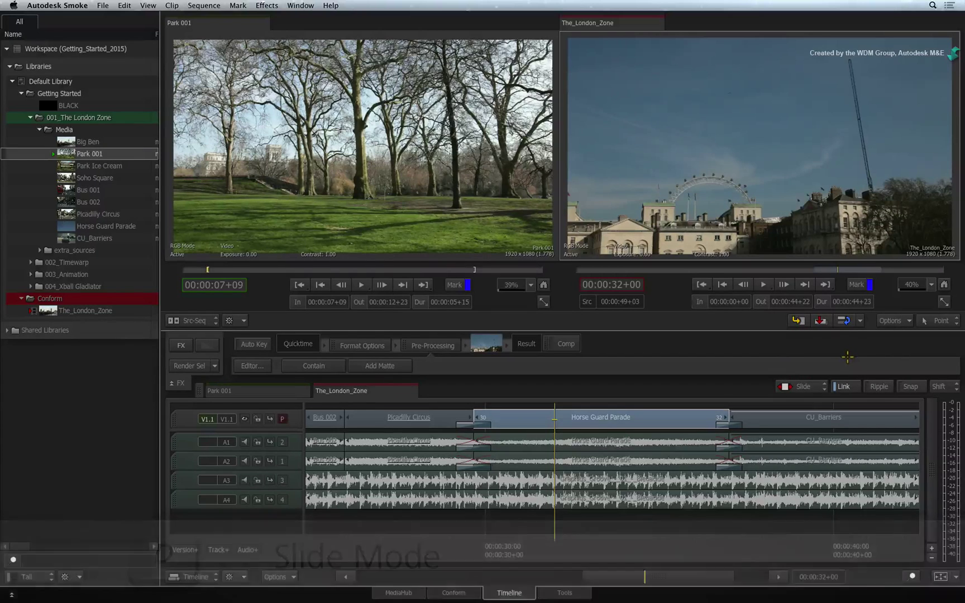
Switch the viewer layout to Trim View, showing four frames around Horse Guard Parade's edits
click(213, 320)
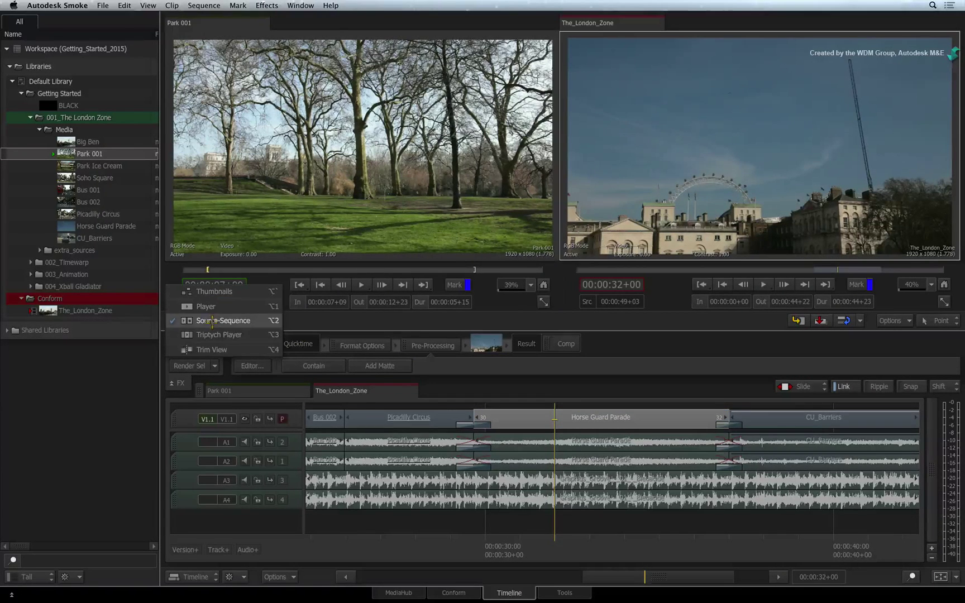
click(243, 349)
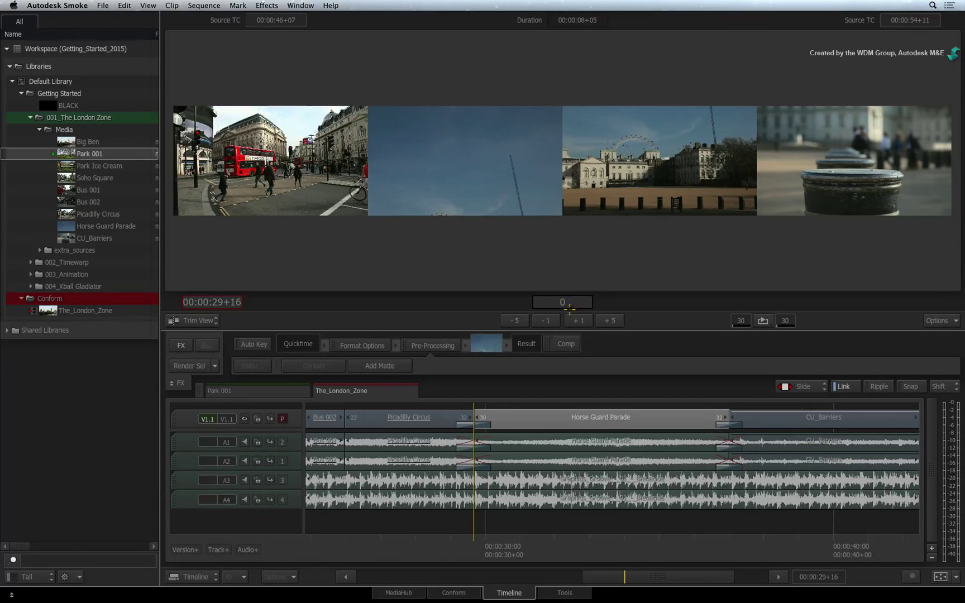
Slide Horse Guard Parade back and forth in the timeline and Trim View, resetting offset to 0
click(545, 418)
drag(546, 419, 568, 416)
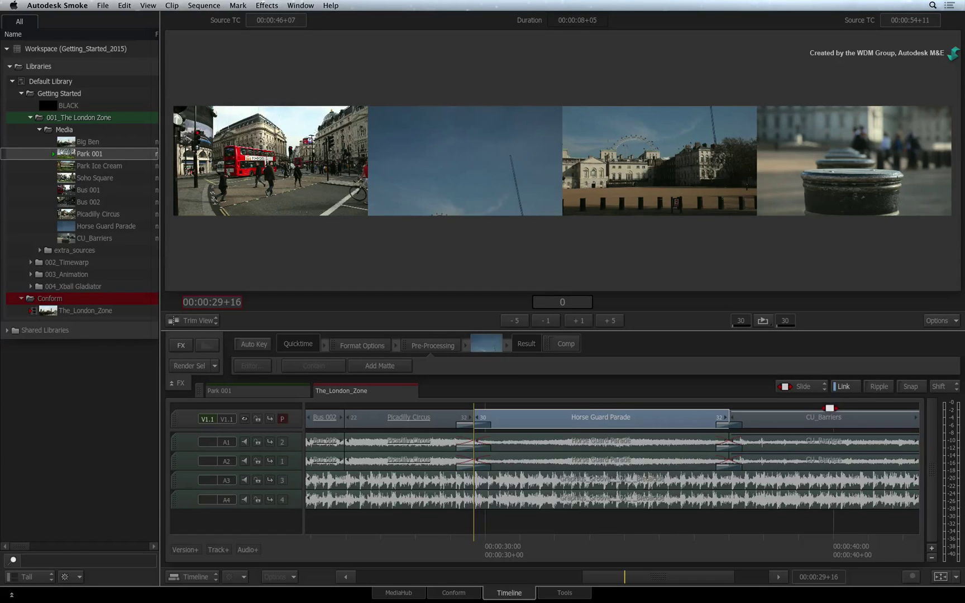
click(540, 163)
drag(541, 163, 509, 179)
click(879, 387)
drag(569, 180, 533, 224)
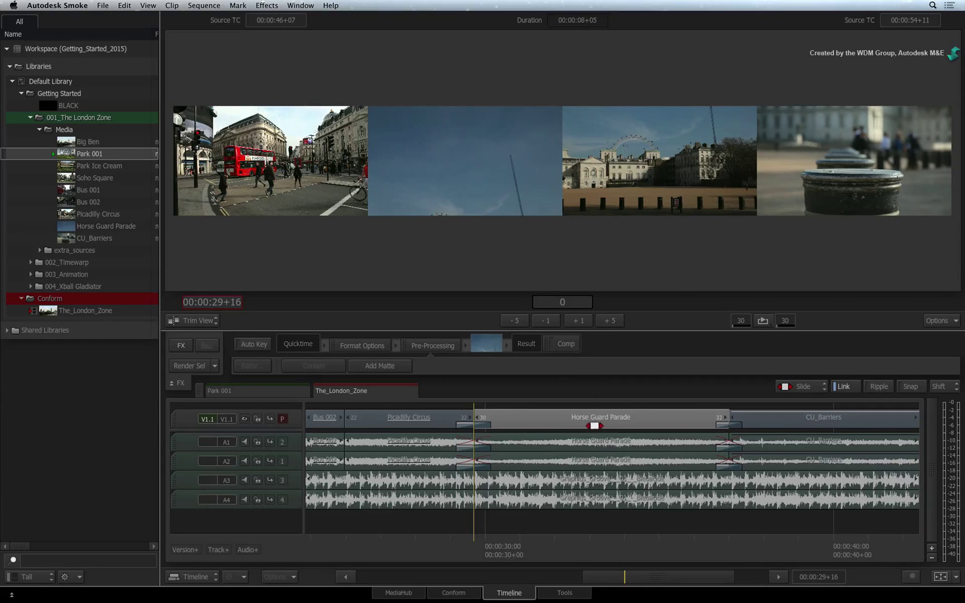
Nudge Horse Guard Parade three frames later, then frame by frame back to offset 0
click(578, 320)
click(578, 320)
click(578, 320)
click(579, 320)
click(578, 320)
click(578, 319)
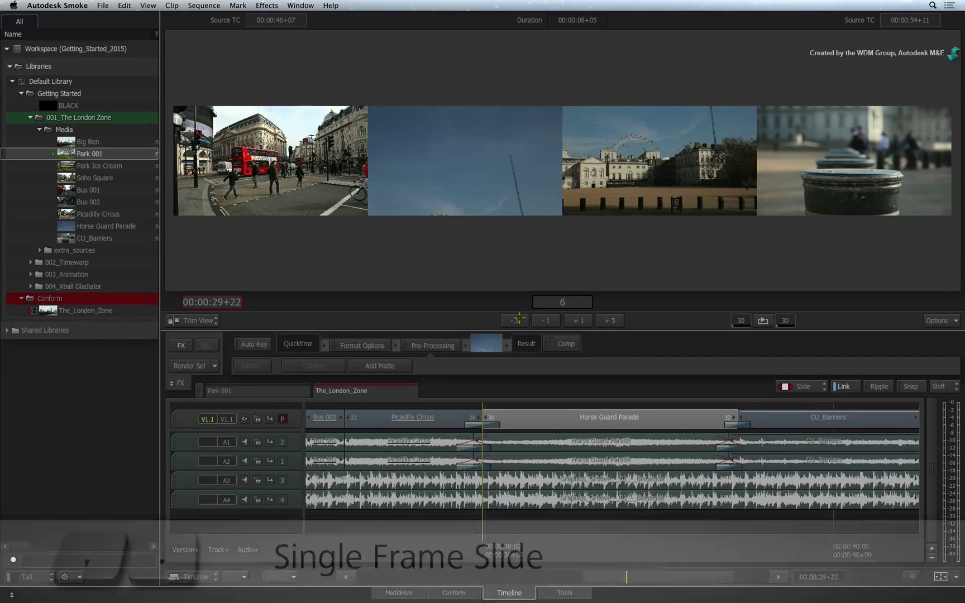
key(comma)
key(comma)
key(comma)
key(comma)
key(comma)
key(comma)
key(comma)
key(comma)
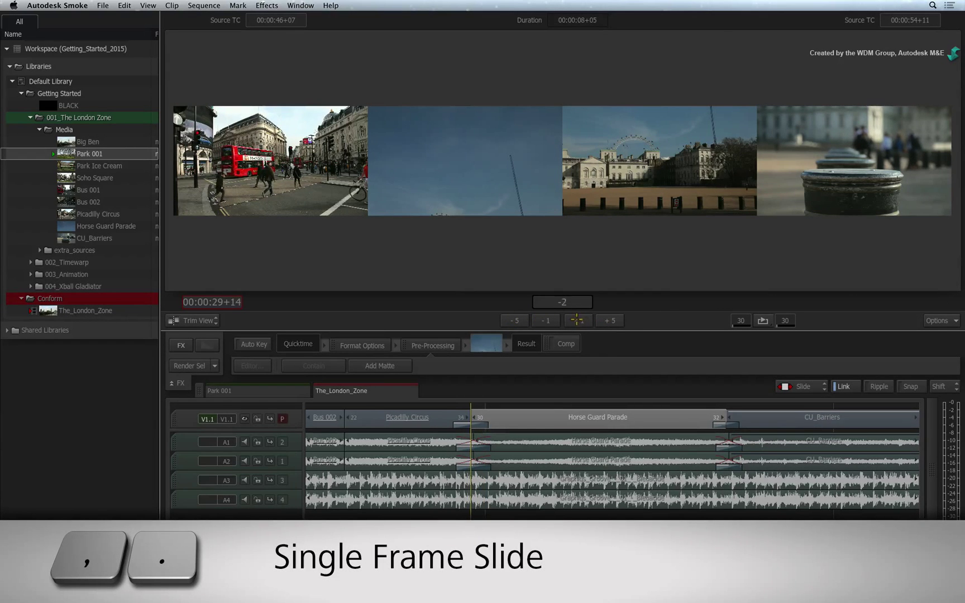
key(period)
key(period)
key(period)
key(period)
key(period)
key(period)
key(comma)
key(comma)
key(comma)
key(comma)
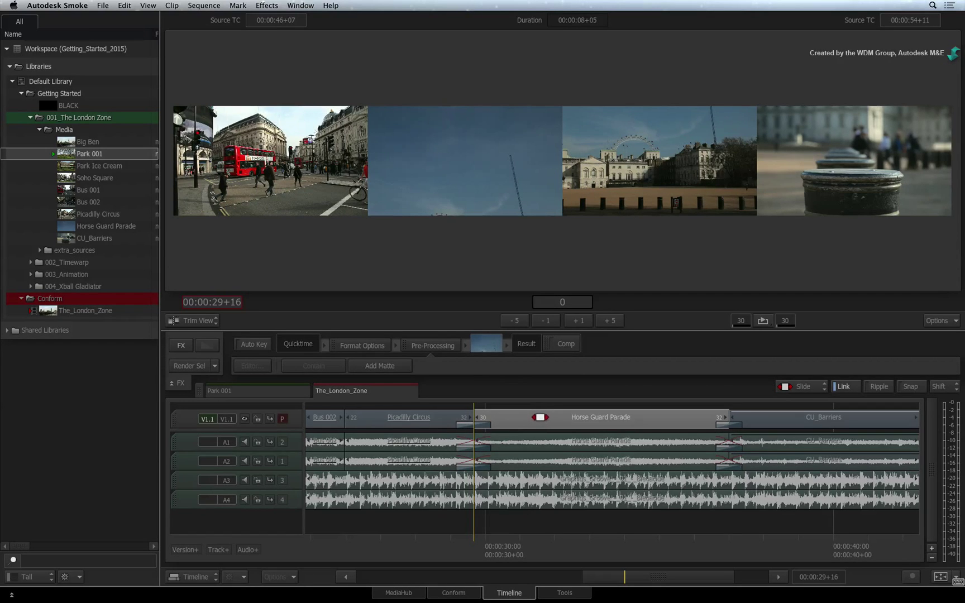
Slide Horse Guard Parade exactly +10 frames with the Trim Calculator, then undo it
click(541, 417)
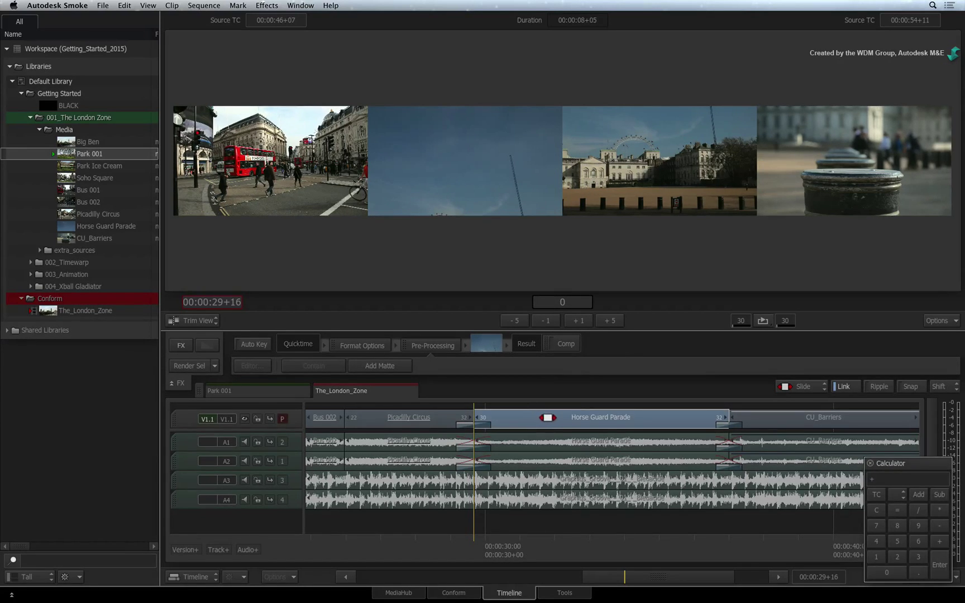
text(0)
key(Return)
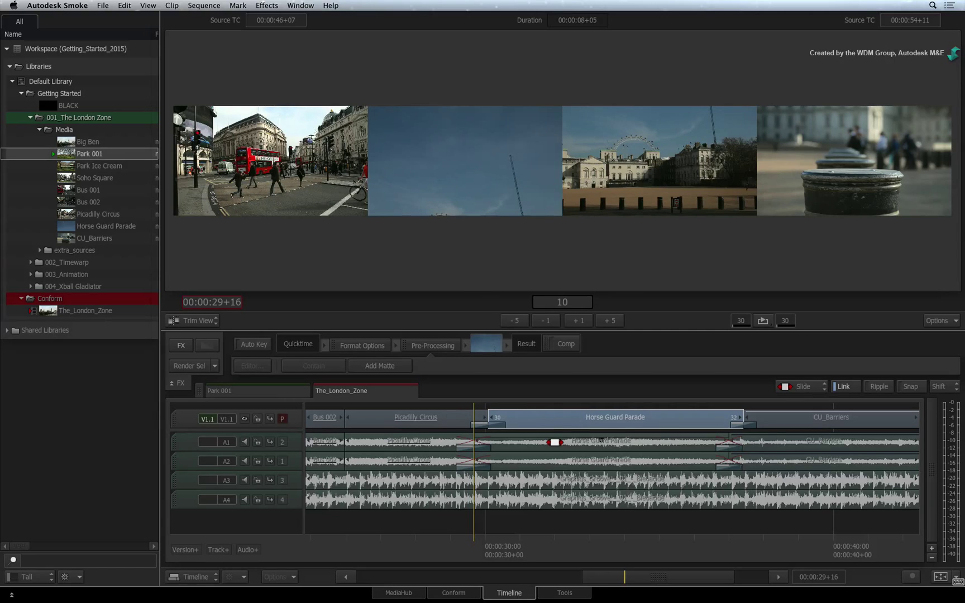
key(super+z)
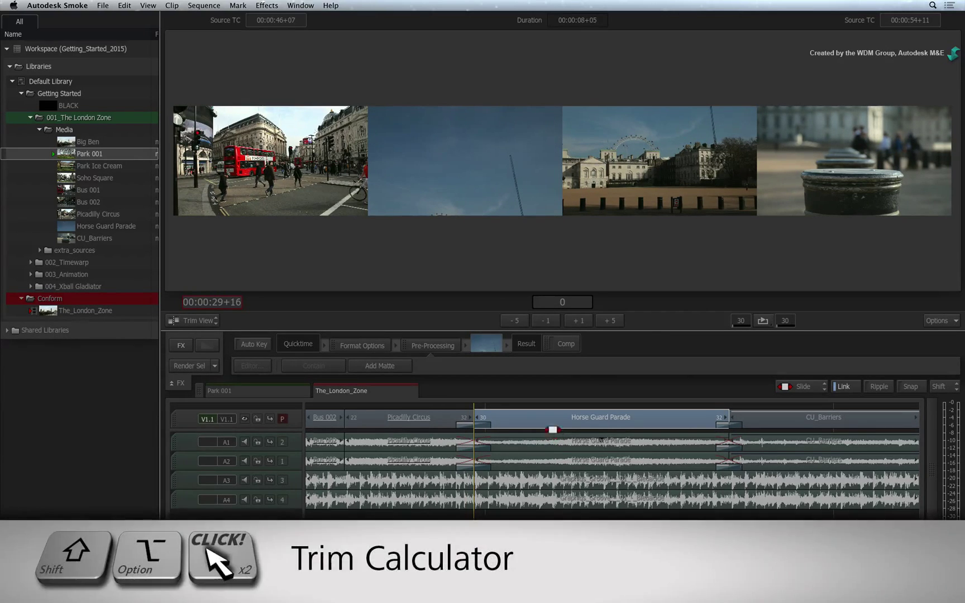
Slide it -5 frames with the Trim Calculator, then undo back to zero offset
alt+shift+double_click(543, 417)
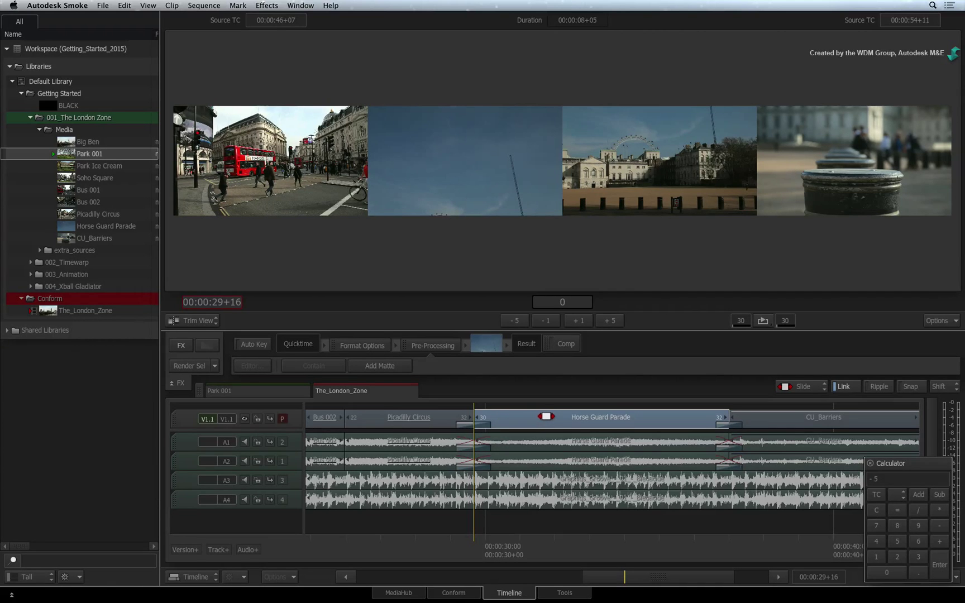
key(Return)
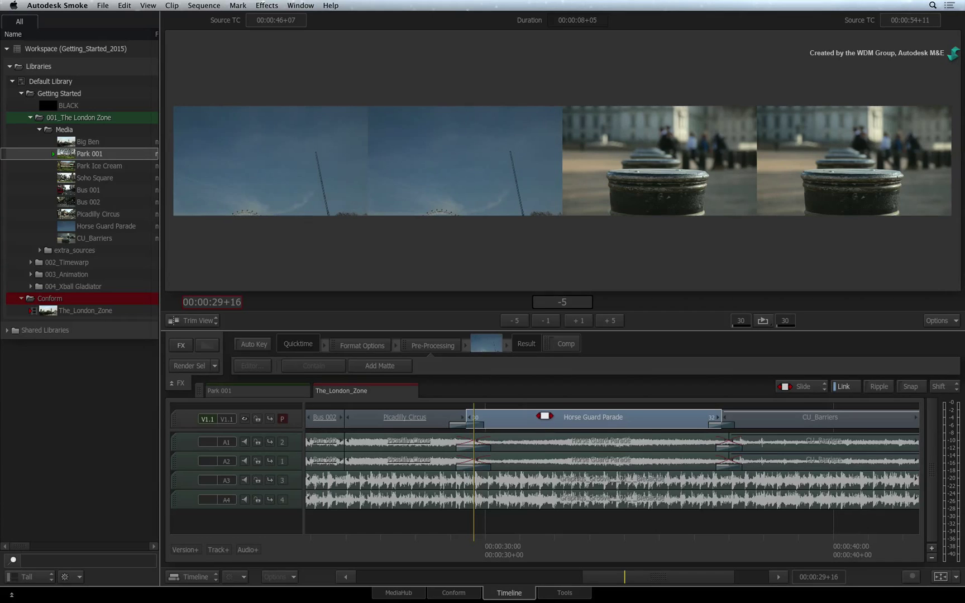
key(ctrl+z)
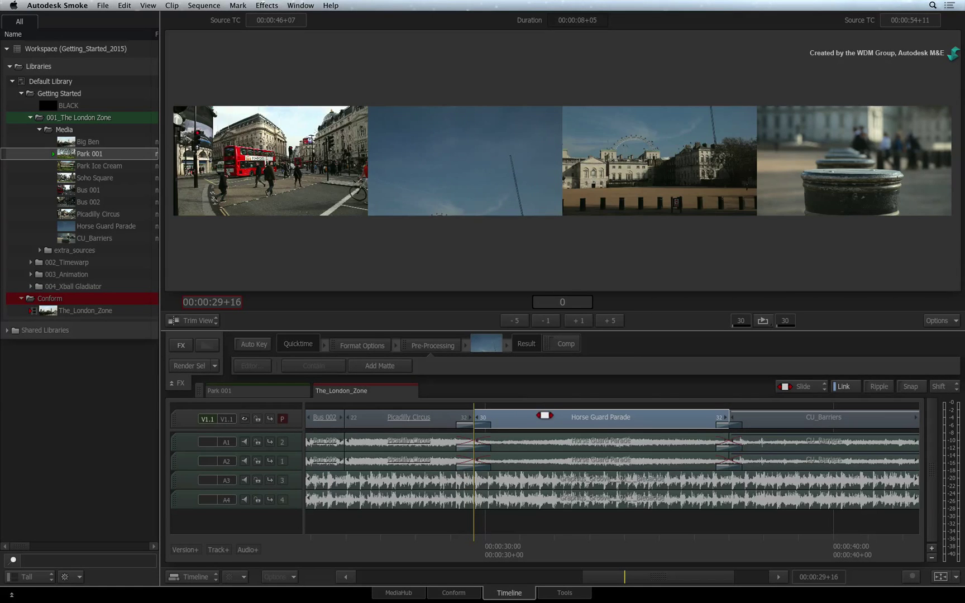
click(762, 320)
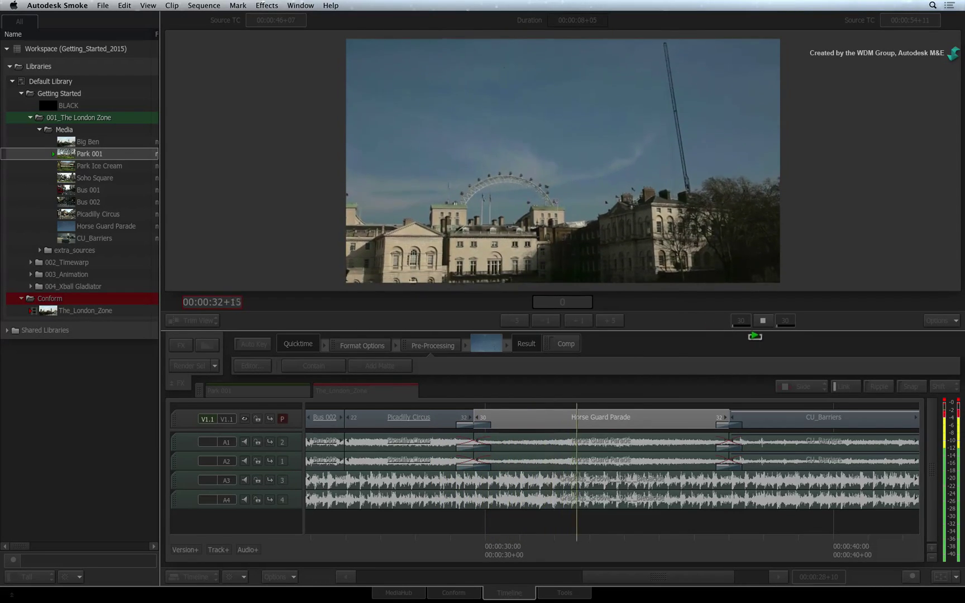
click(761, 320)
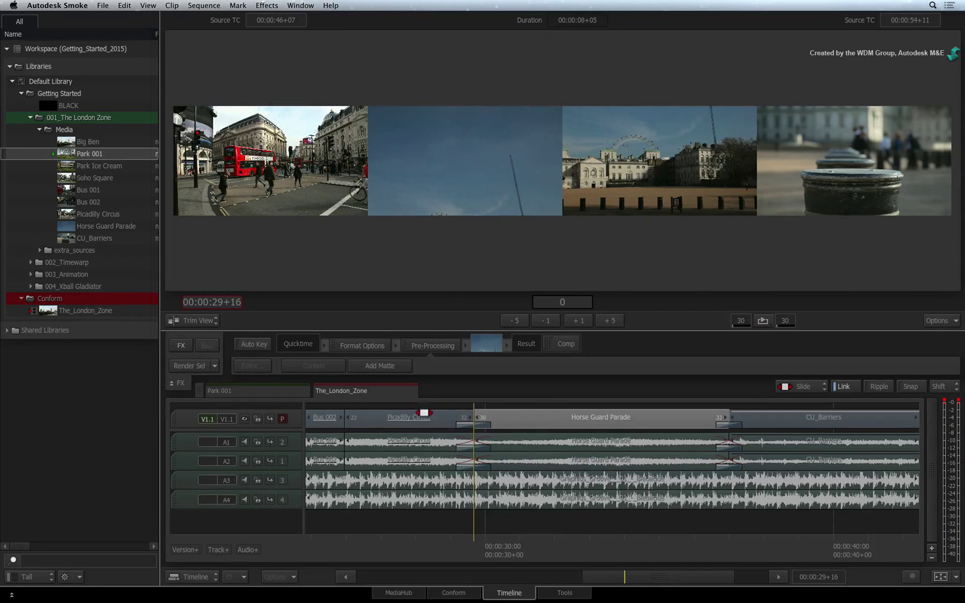
Select Picadilly Circus and put the timeline back in Select mode
click(421, 419)
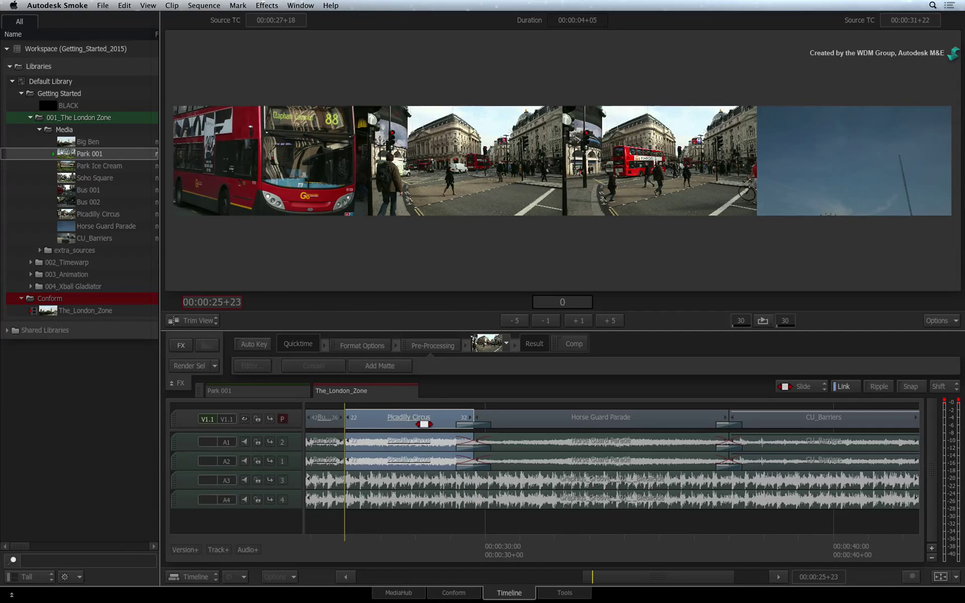
key(a)
click(815, 384)
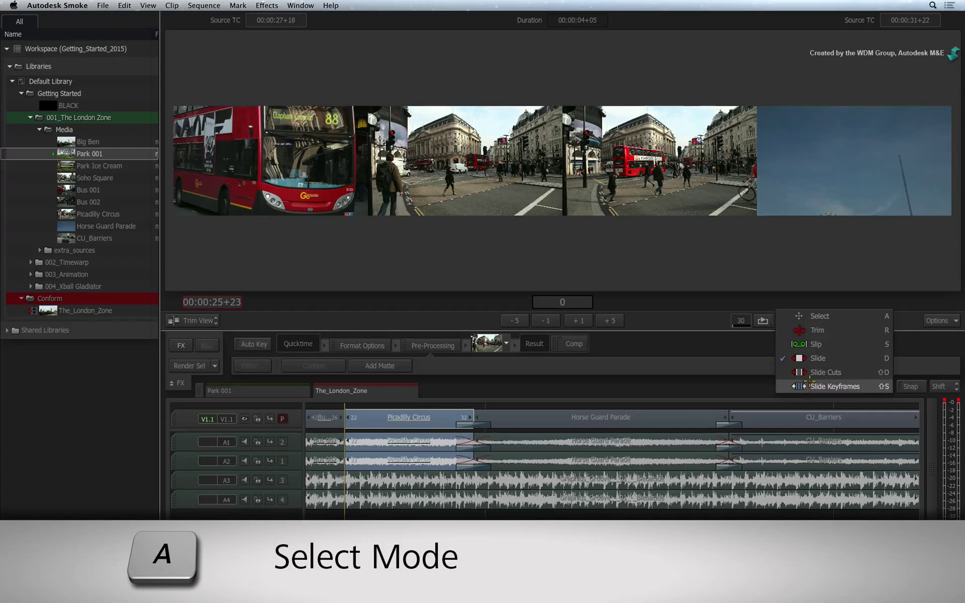
click(834, 316)
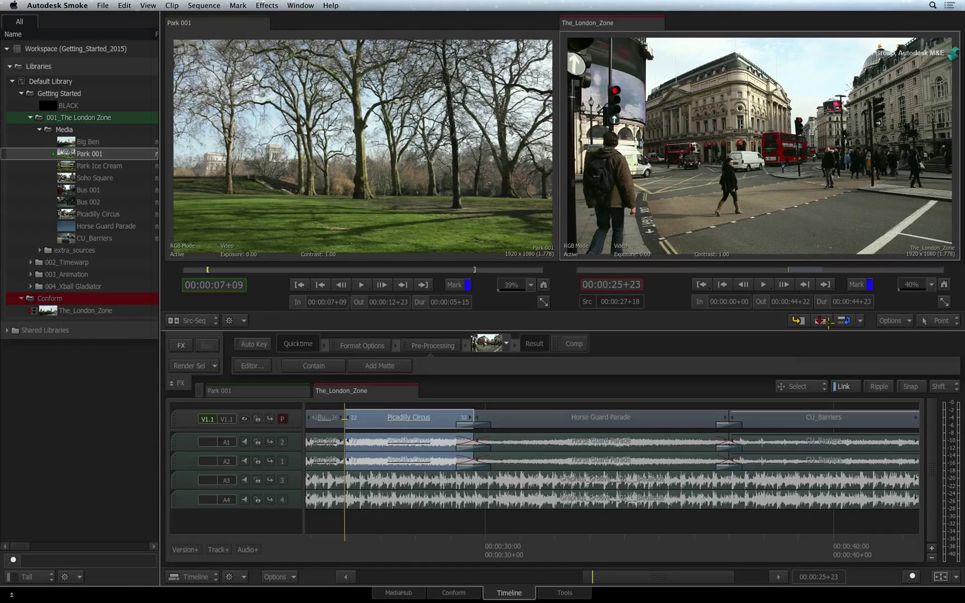
Bring Bus 002 into view and set the timeline edit mode to Slide Cuts
drag(542, 530, 661, 522)
click(661, 522)
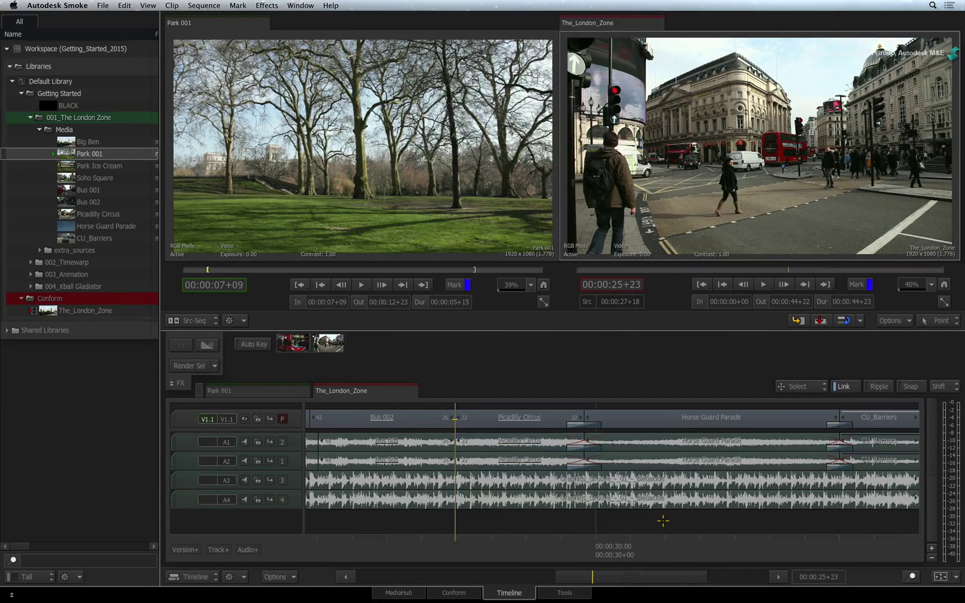
click(822, 385)
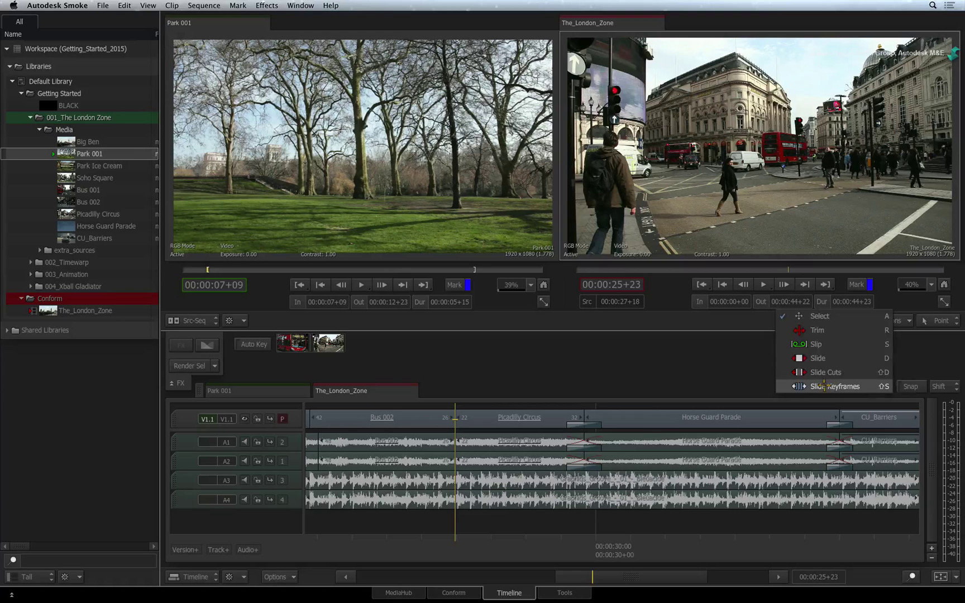
click(855, 371)
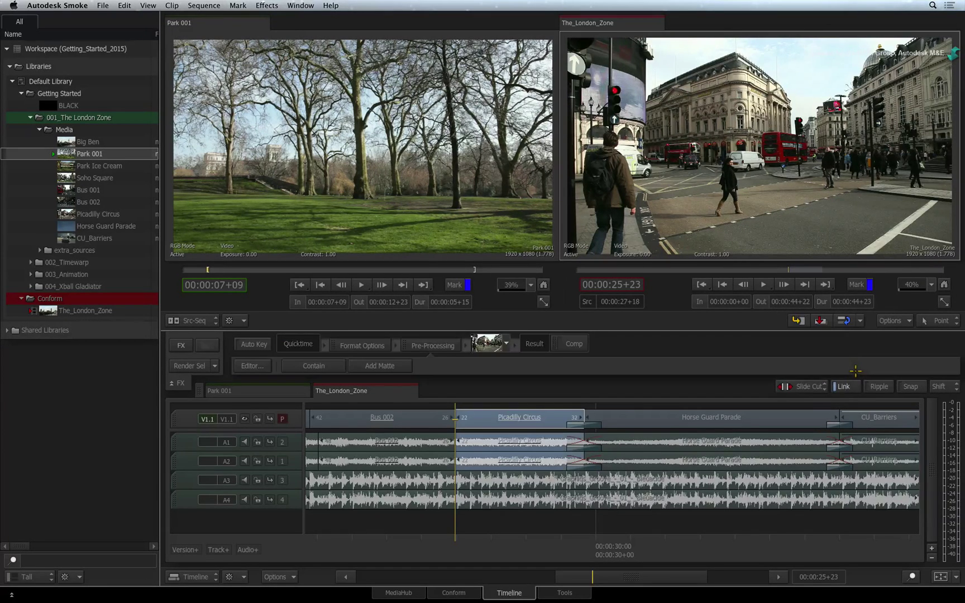
Try Slide Keyframes mode, then return to Select mode and deselect Picadilly Circus
click(810, 385)
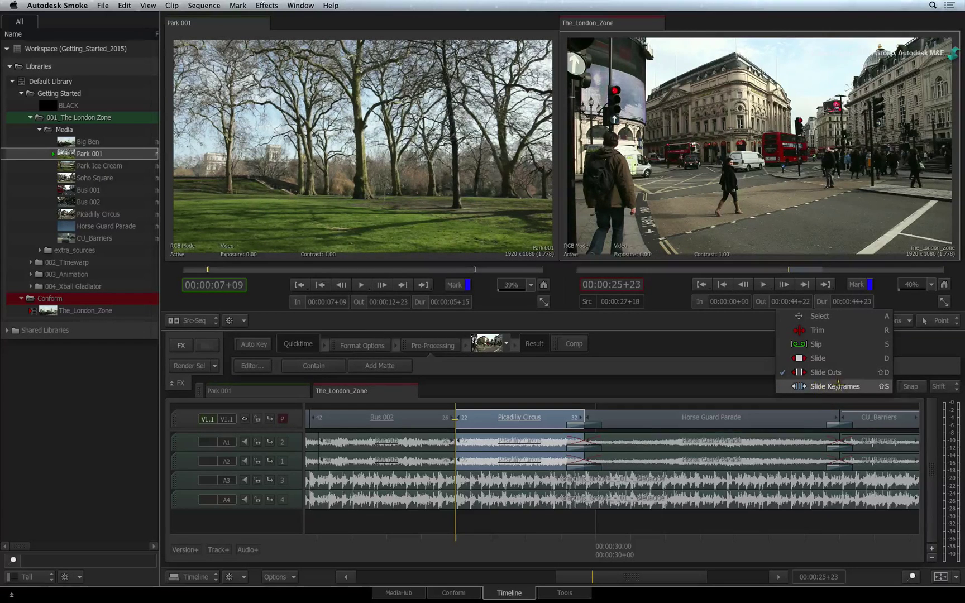
click(871, 386)
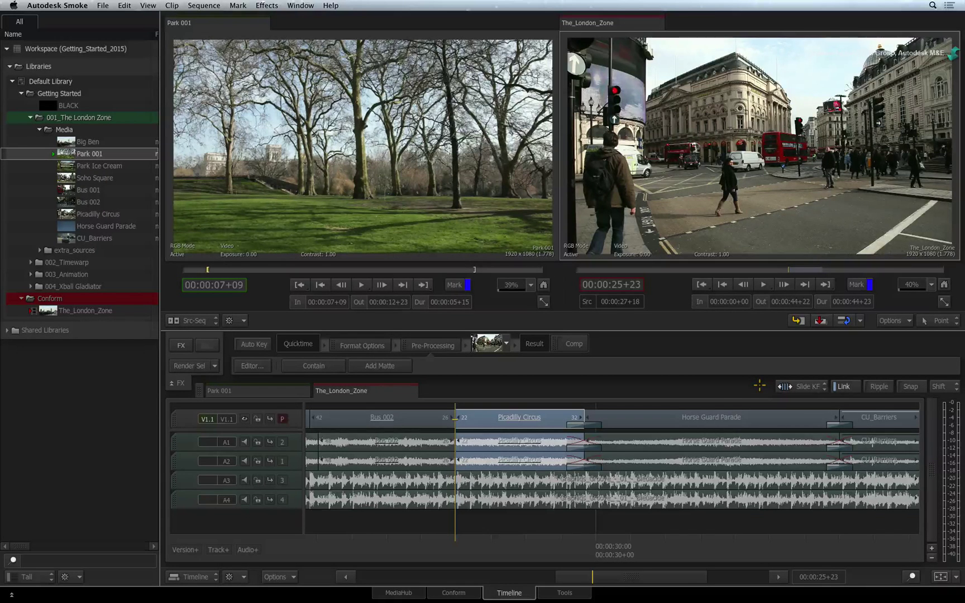
key(a)
key(Escape)
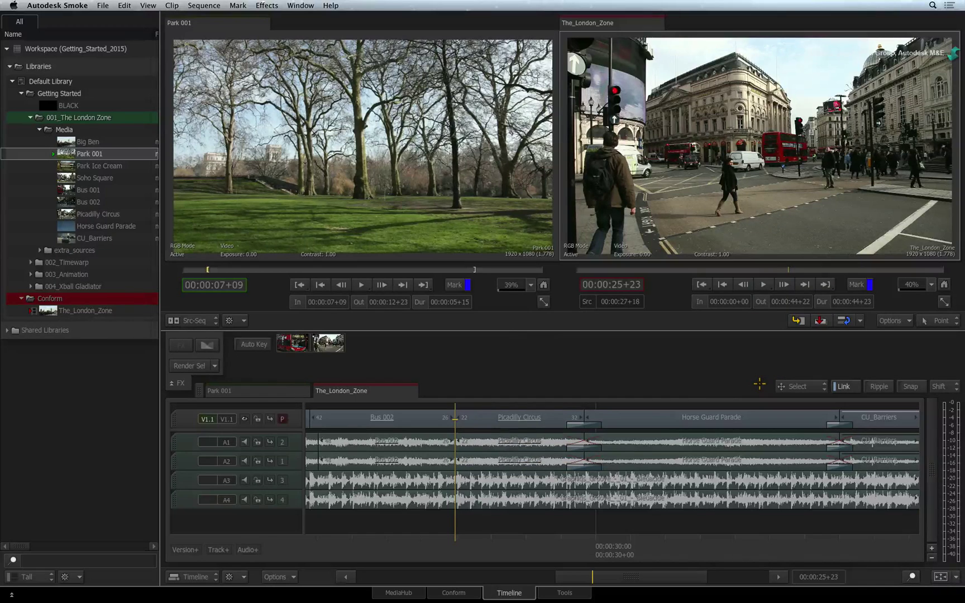